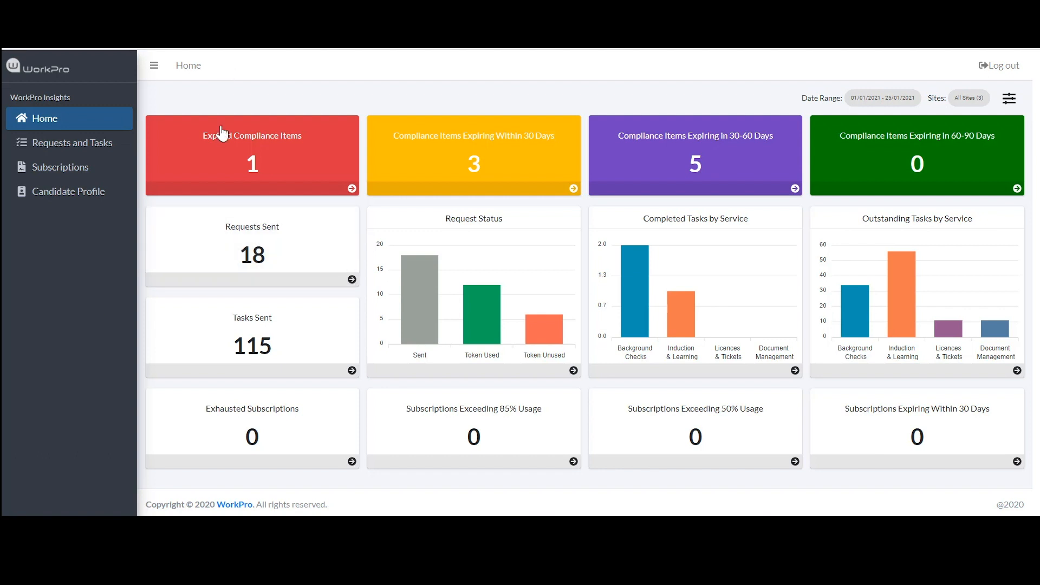
click(479, 172)
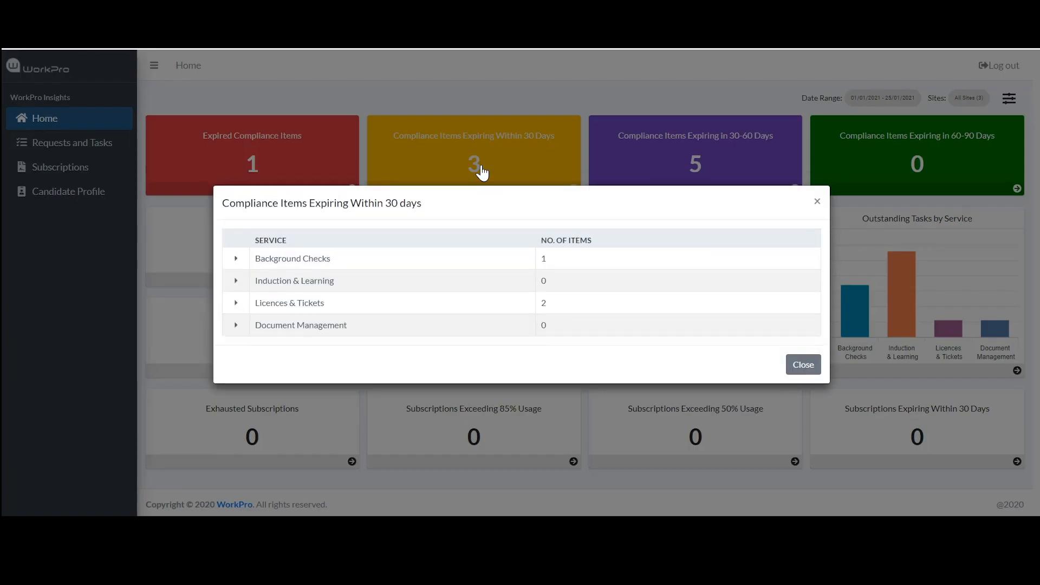
click(237, 303)
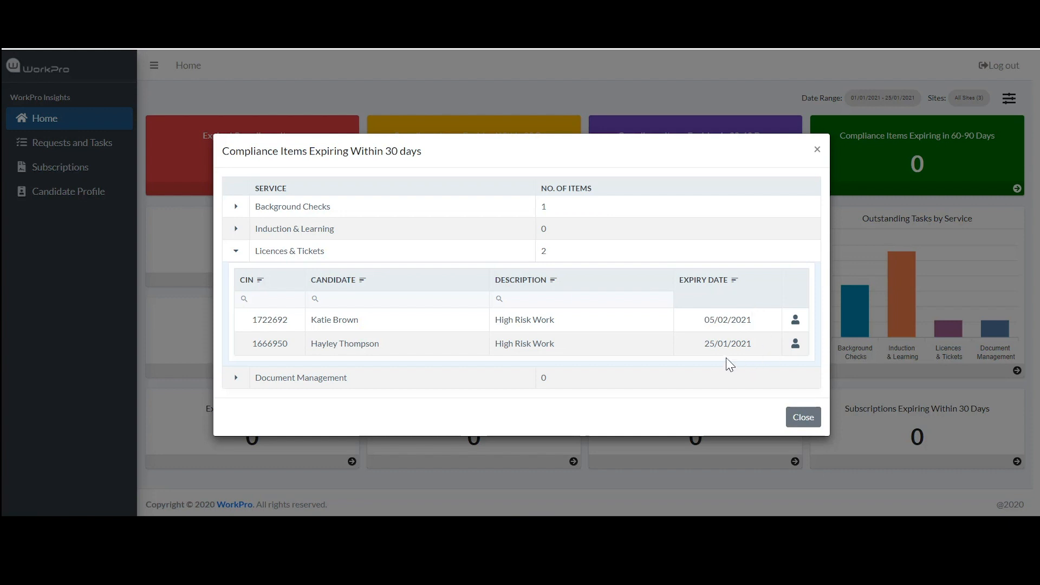
click(795, 320)
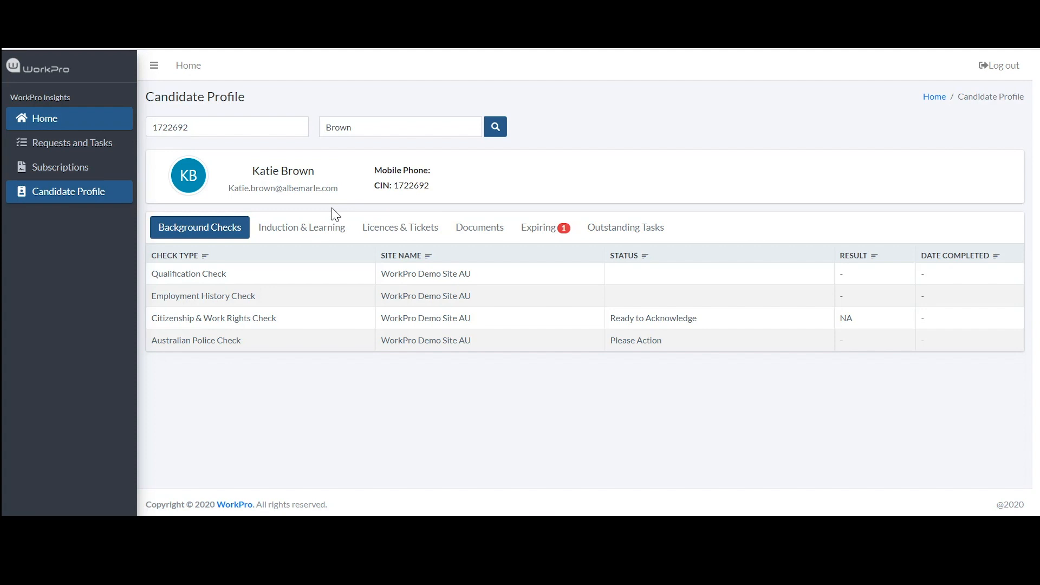
Step: Return to the home dashboard via the sidebar Home link
click(192, 68)
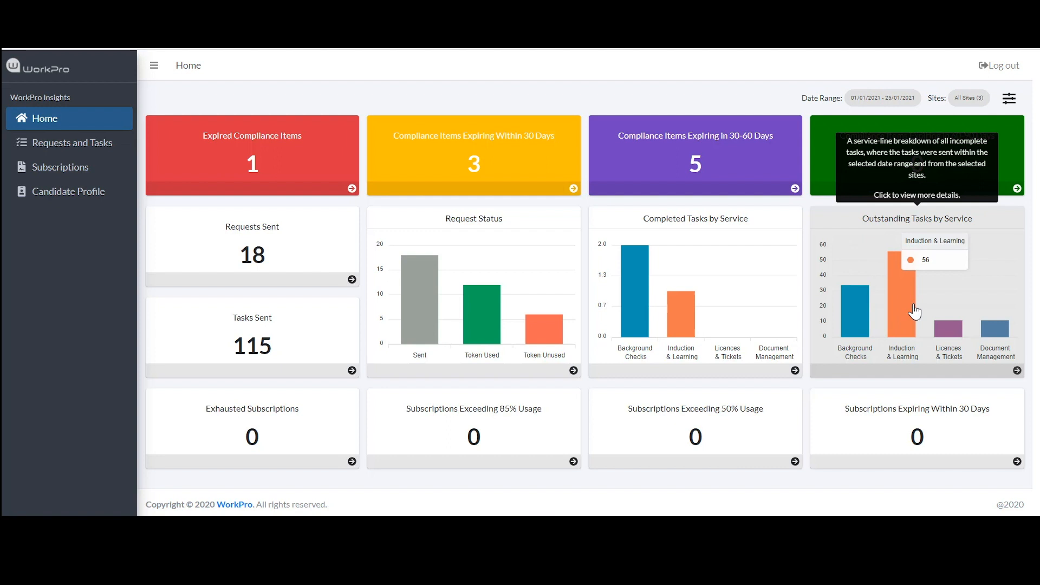
click(946, 328)
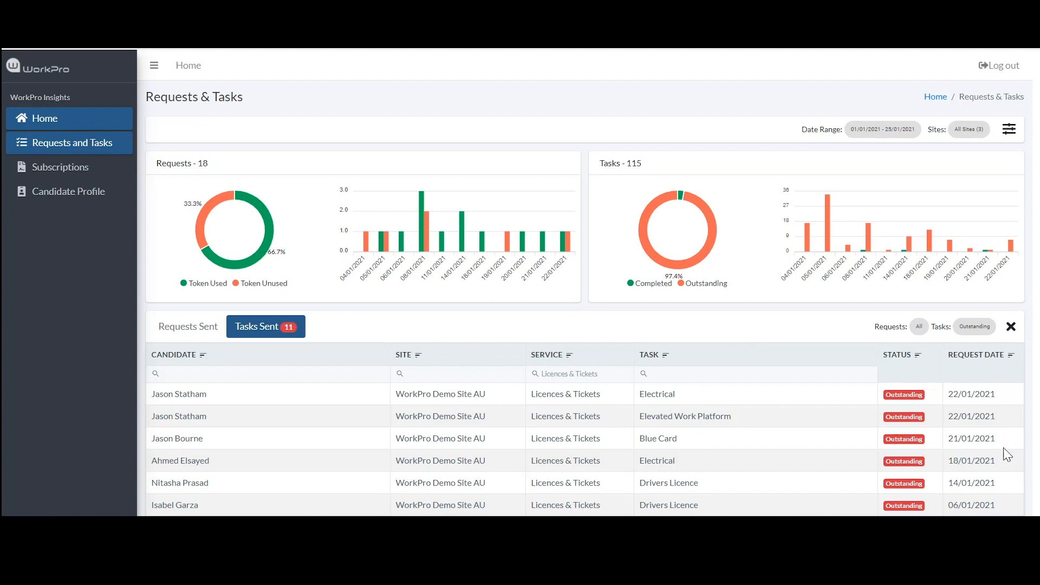
click(181, 74)
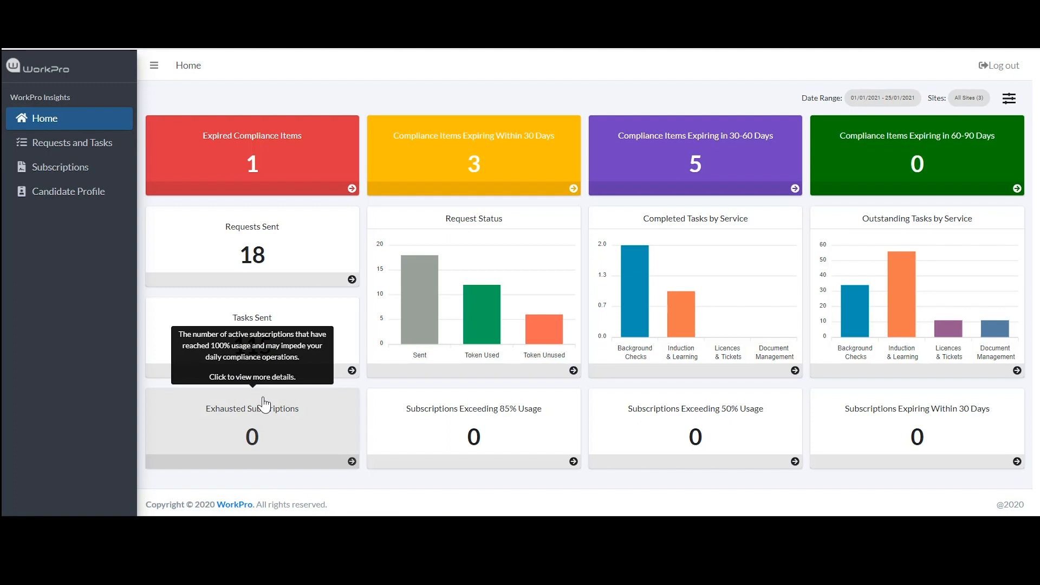
Step: List subscriptions exceeding 85% usage and view Credit Check contract details for WorkPro Demo Site AU
click(481, 426)
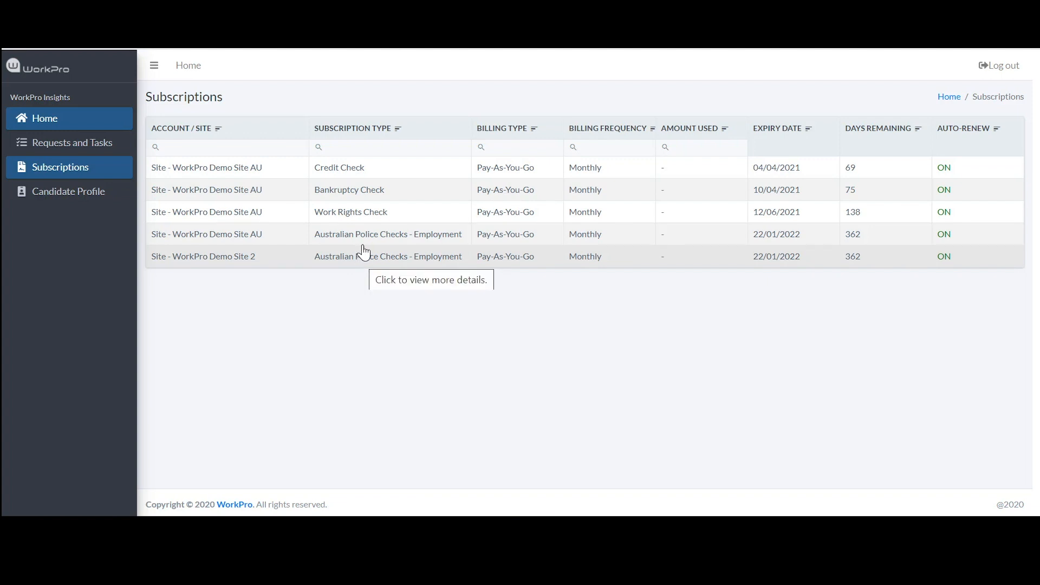
click(351, 175)
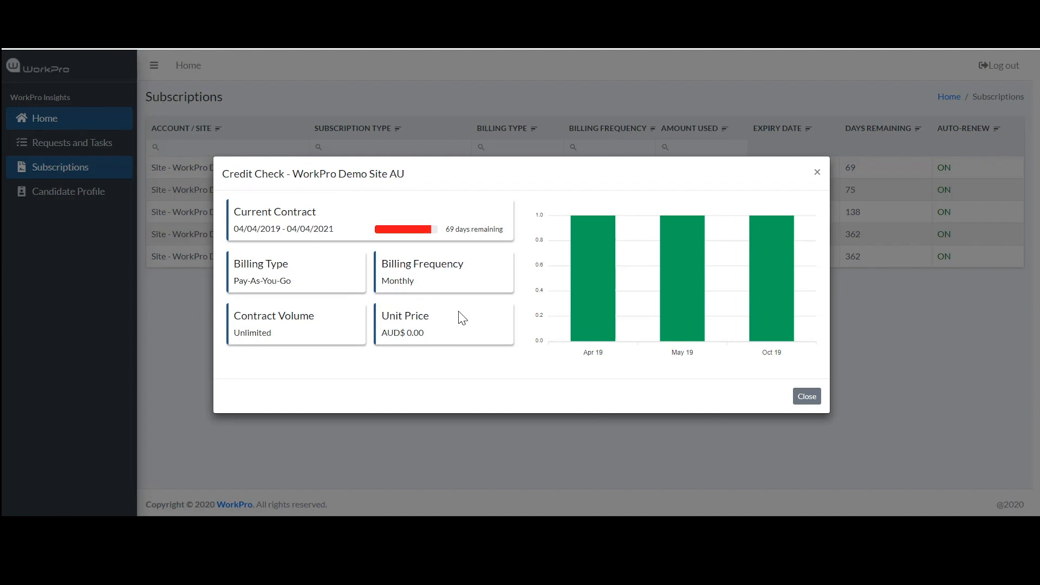
mouse_move(683, 281)
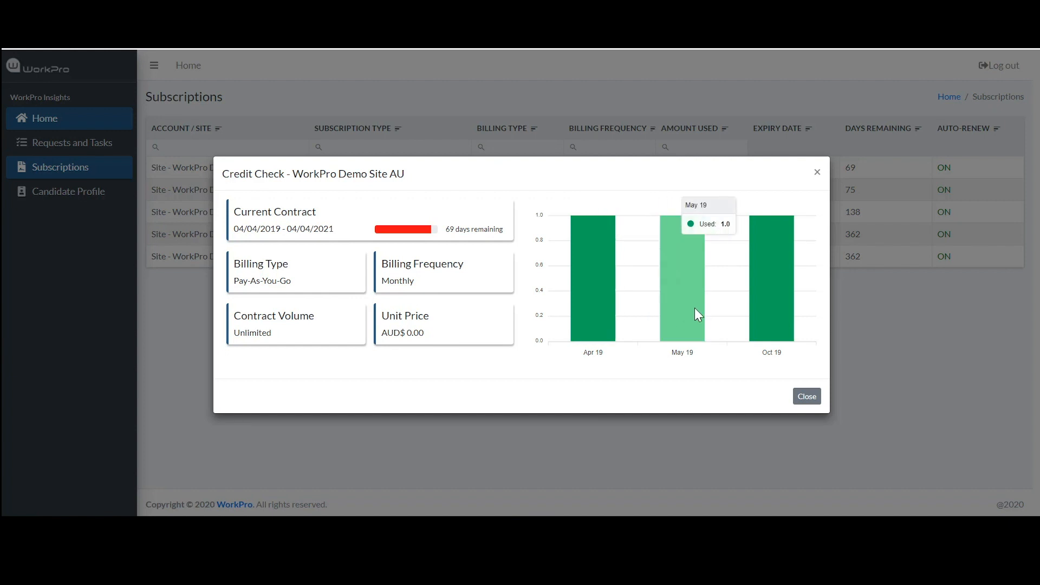
Step: Close the Credit Check details, leaving the five-subscription table visible
click(817, 174)
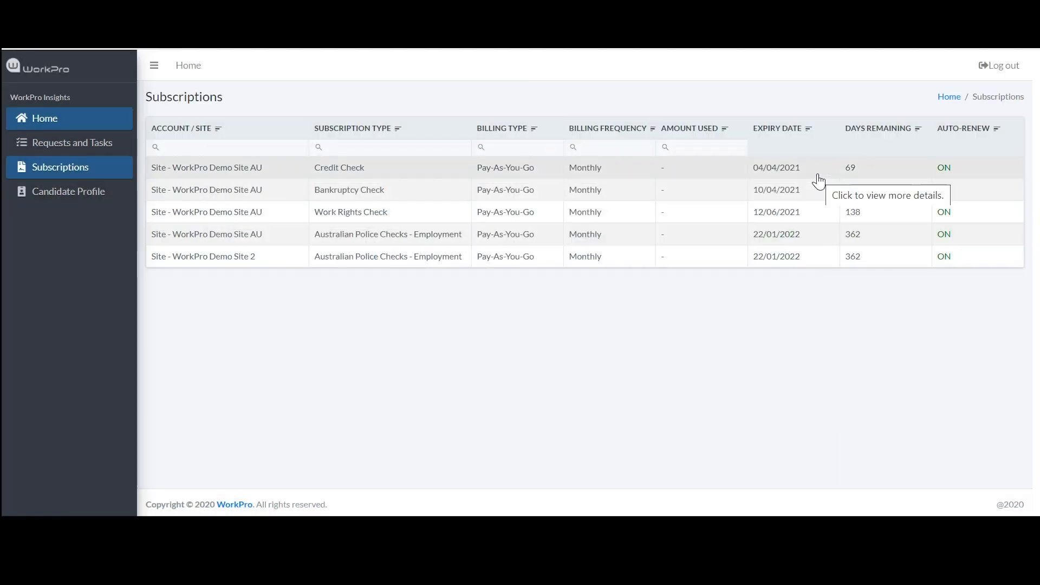